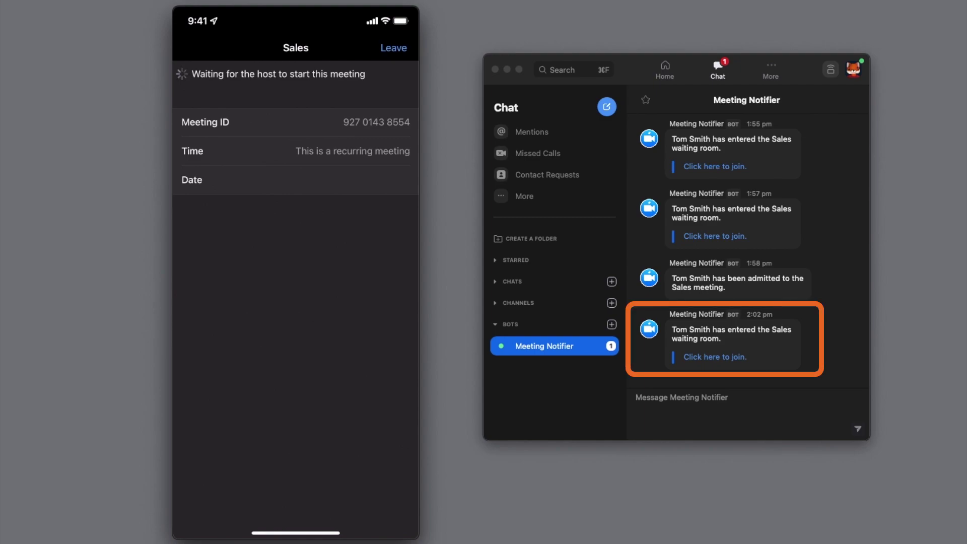
# Step: Join the Sales meeting from the 2:02 pm notification, start avatar video, and admit the customer
pyautogui.click(703, 360)
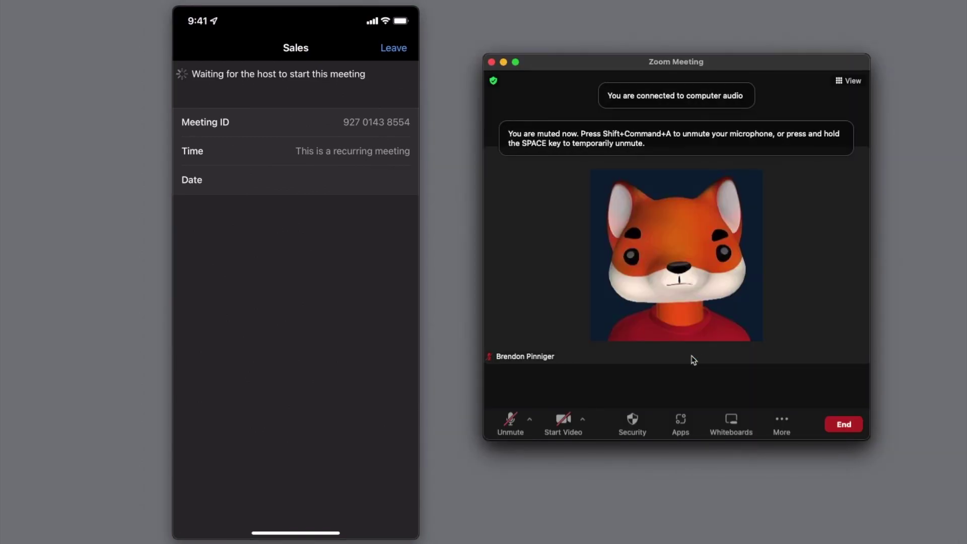
pyautogui.click(584, 420)
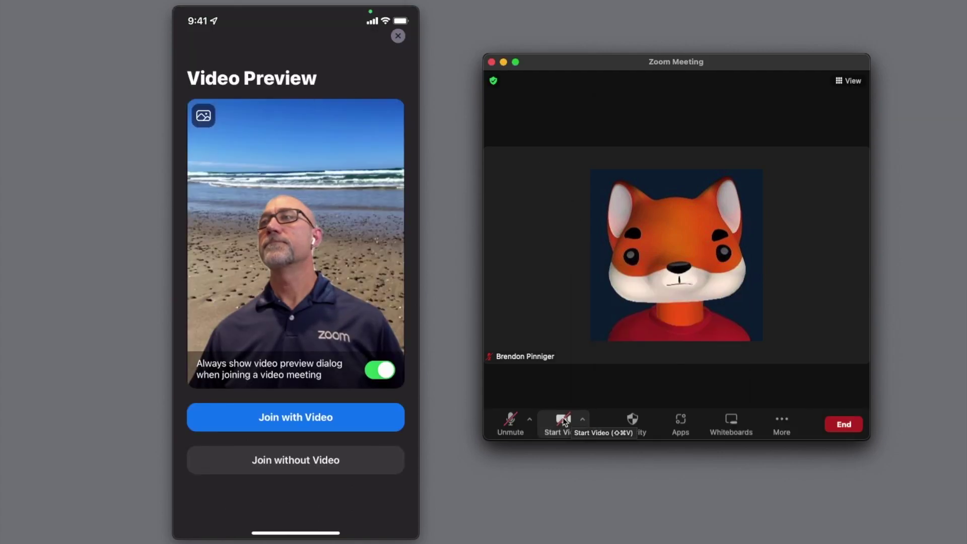
pyautogui.click(563, 422)
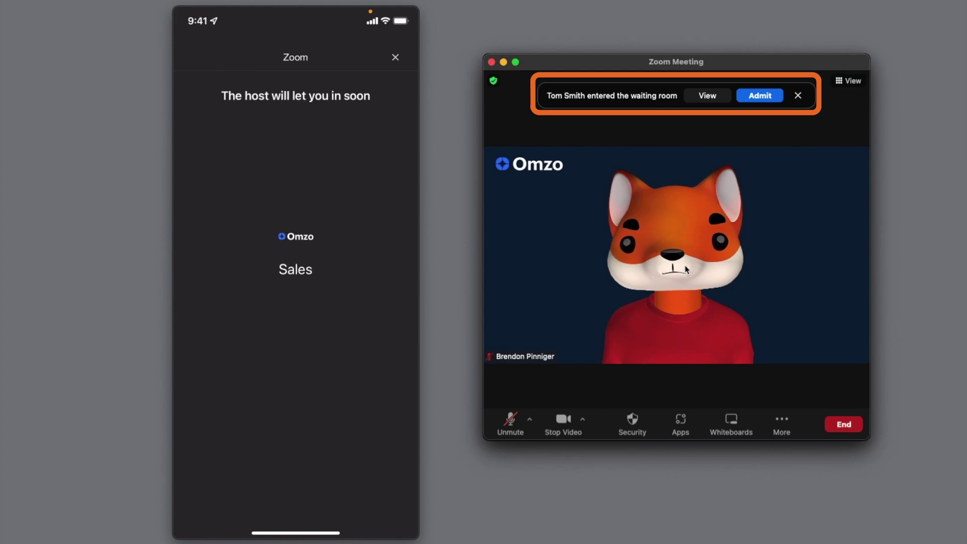
pyautogui.click(769, 97)
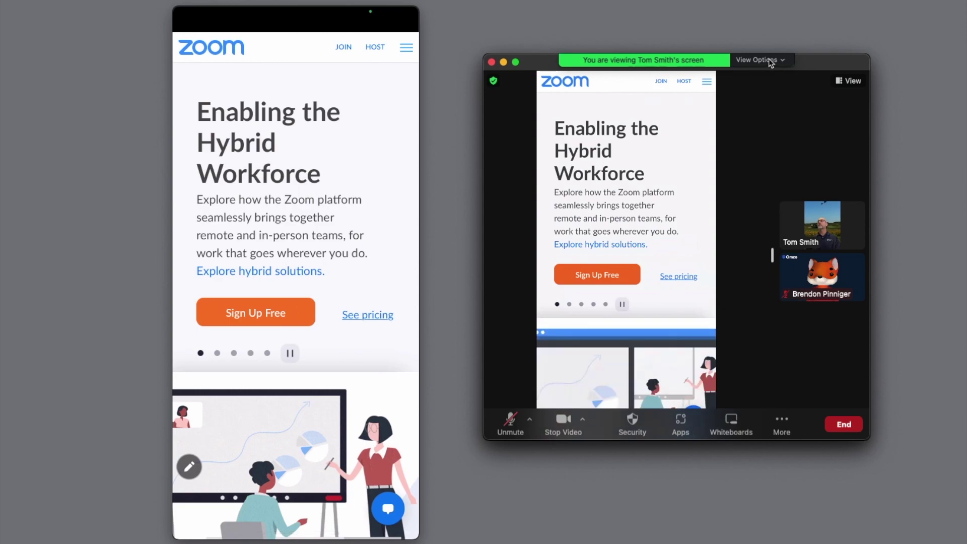
# Step: Circle the developer platform icon in red and add an arrow at the app marketplace
pyautogui.click(772, 61)
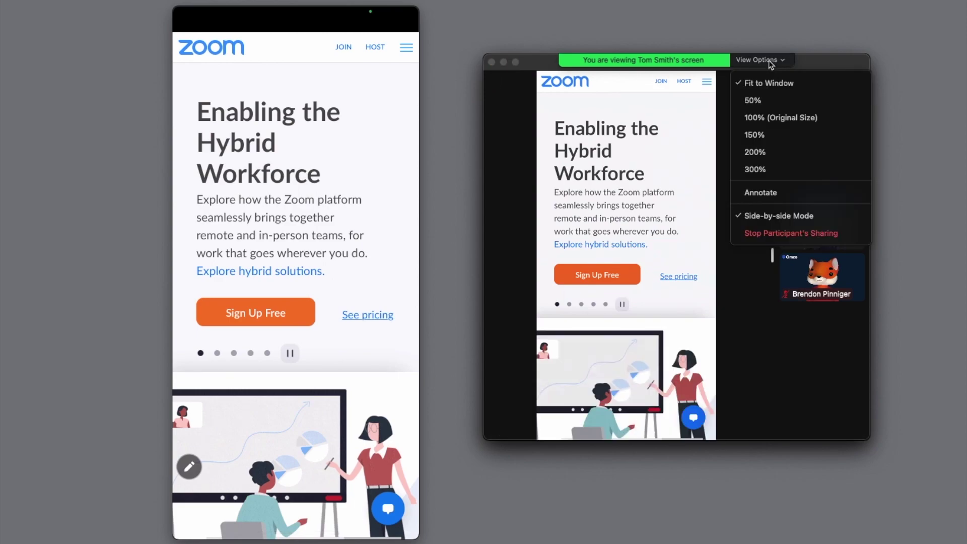
pyautogui.click(761, 192)
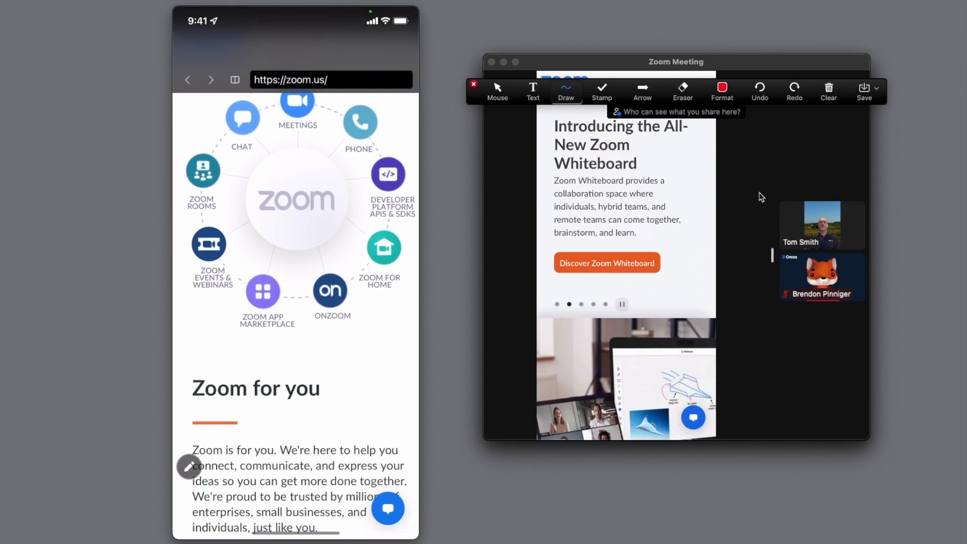
pyautogui.moveTo(698, 148); pyautogui.dragTo(670, 168)
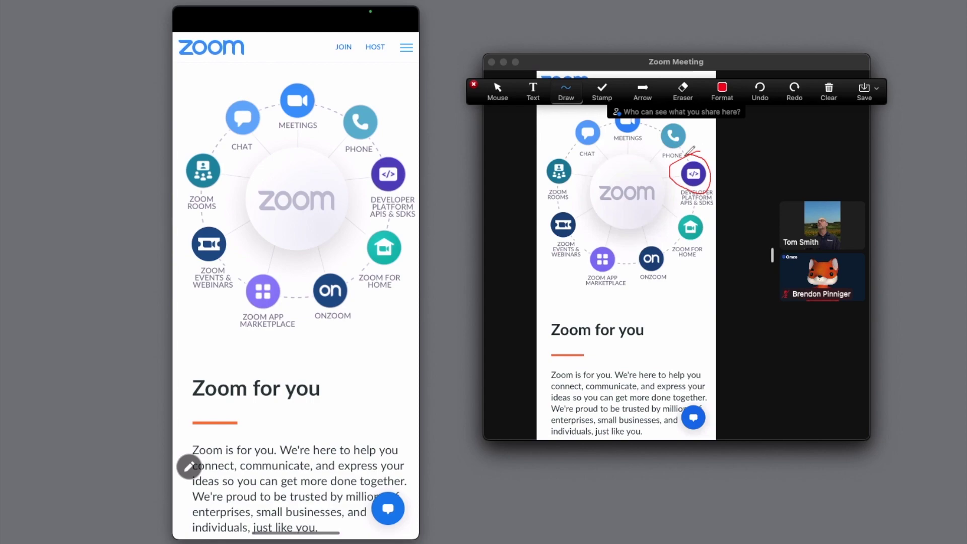
pyautogui.click(642, 90)
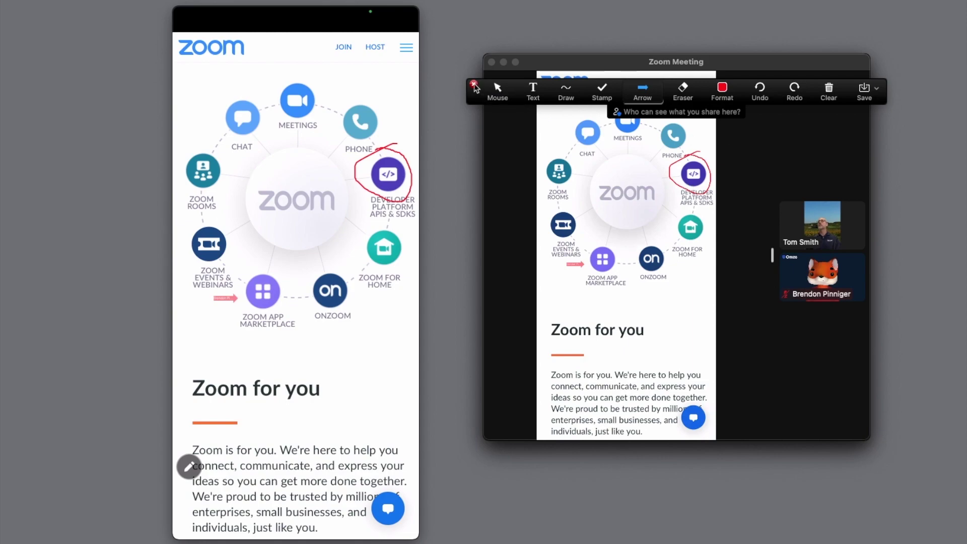
pyautogui.click(473, 84)
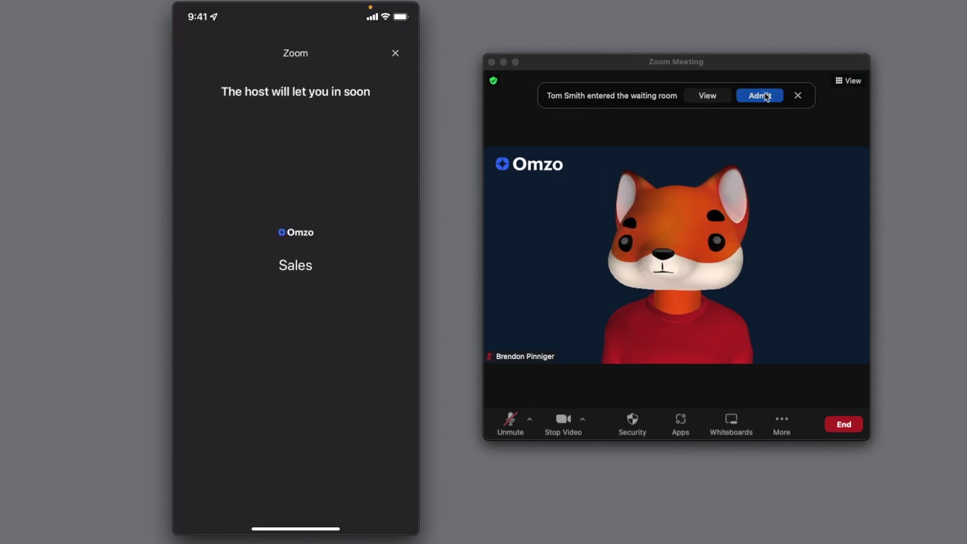
# Step: Admit the customer from the 'entered the waiting room' banner
pyautogui.click(760, 95)
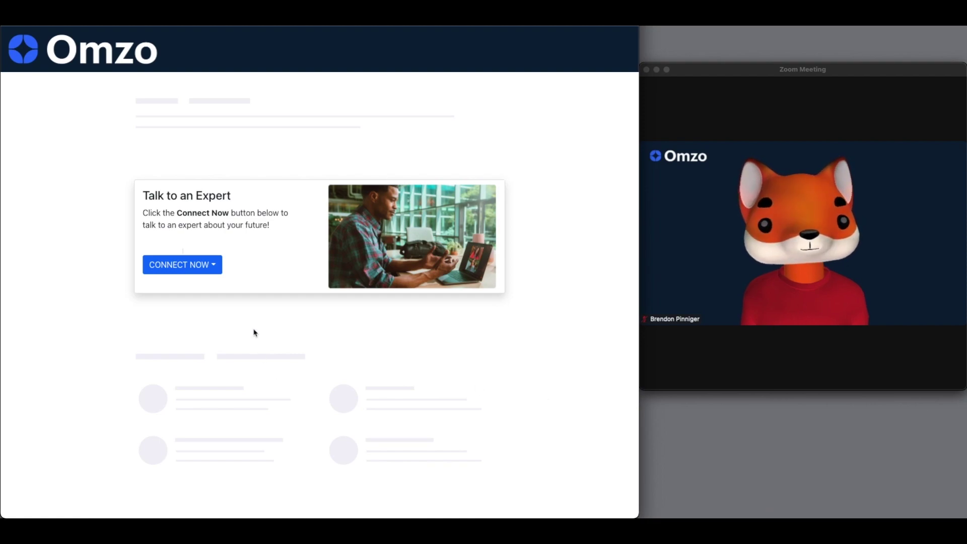
# Step: Connect to Orders via CONNECT NOW, send 'Hi' in the meeting chat, and close the chat
pyautogui.click(201, 266)
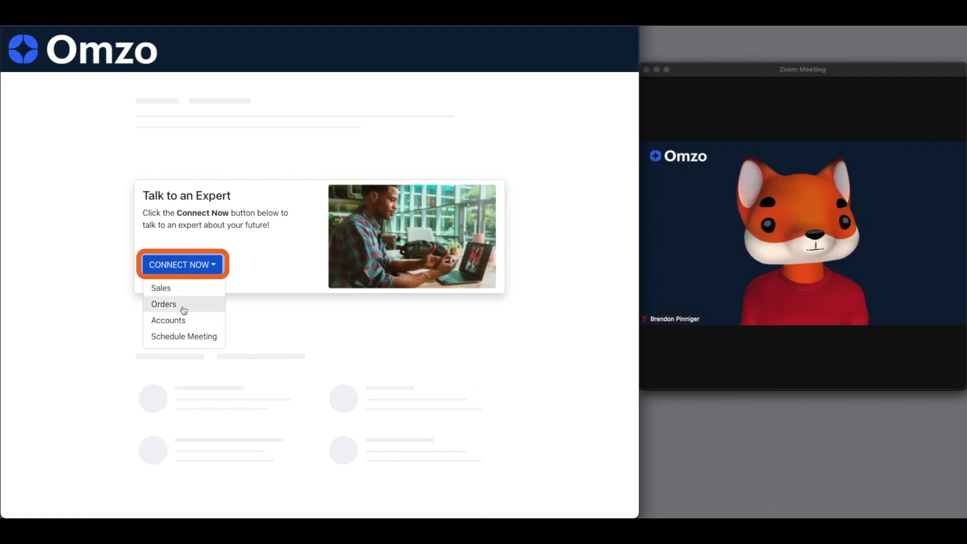
pyautogui.click(163, 304)
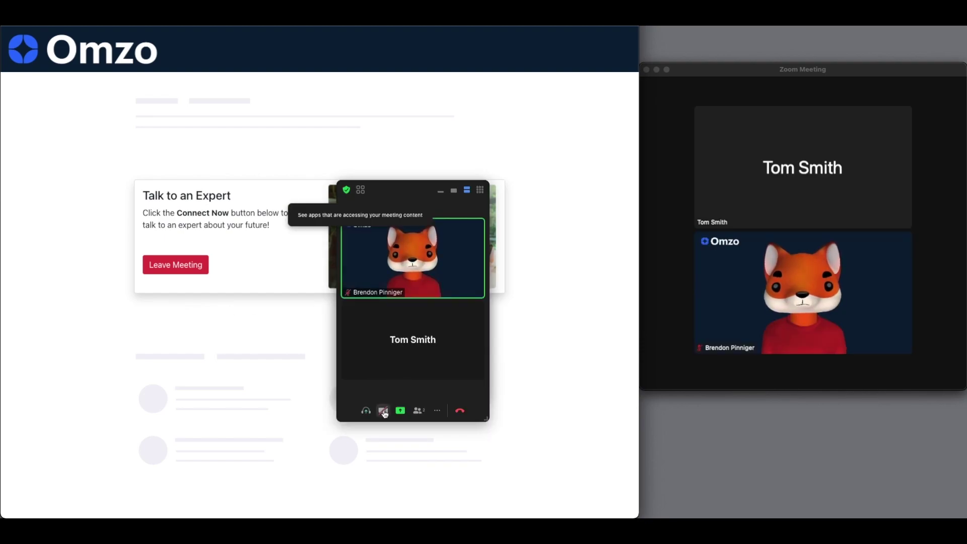
pyautogui.click(436, 410)
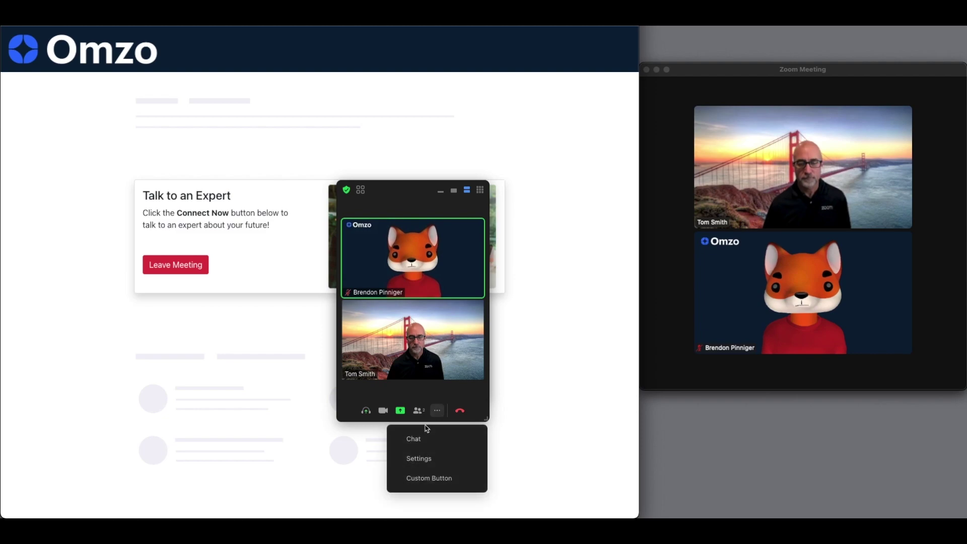
pyautogui.click(415, 439)
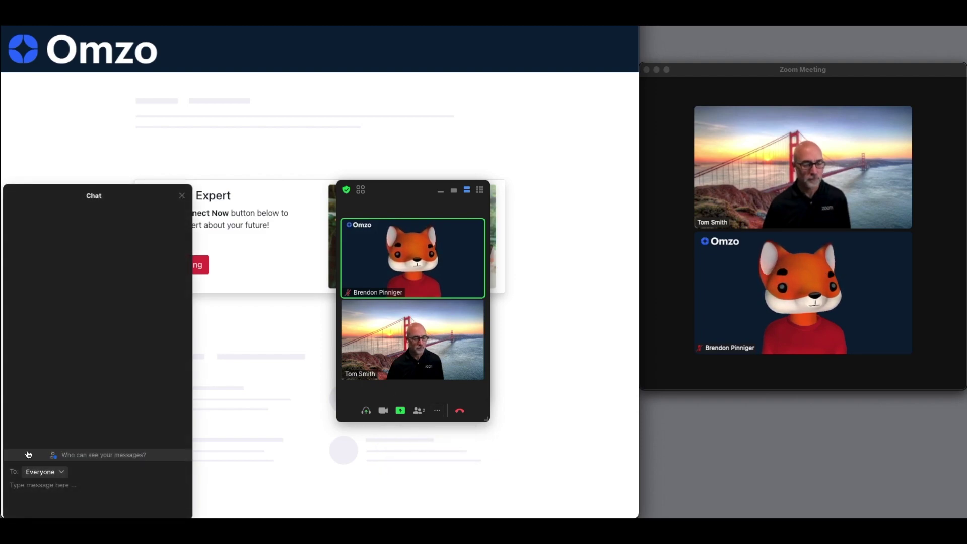
pyautogui.write('Hi')
pyautogui.press('Return')
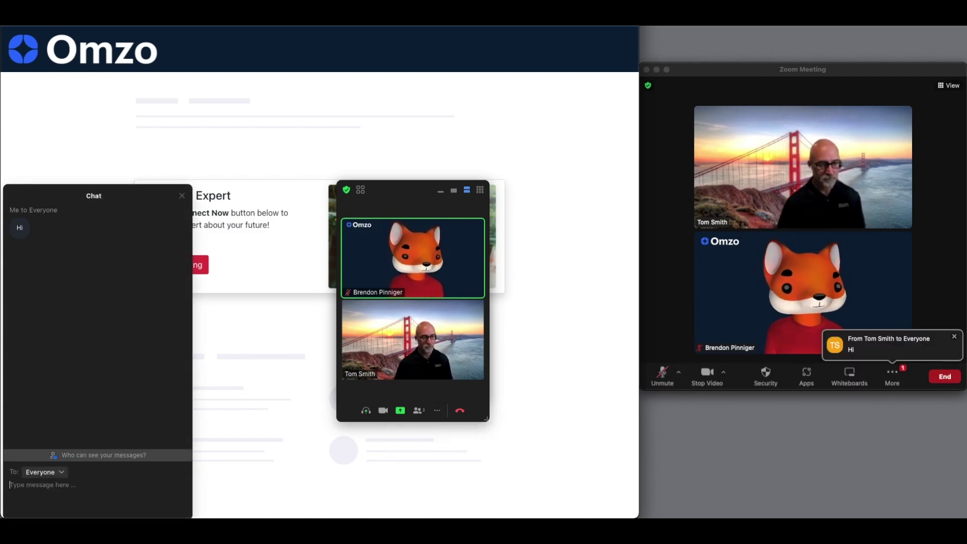
pyautogui.click(182, 196)
# Step: Share the Web SDK Demo browser window into the meeting
pyautogui.click(400, 410)
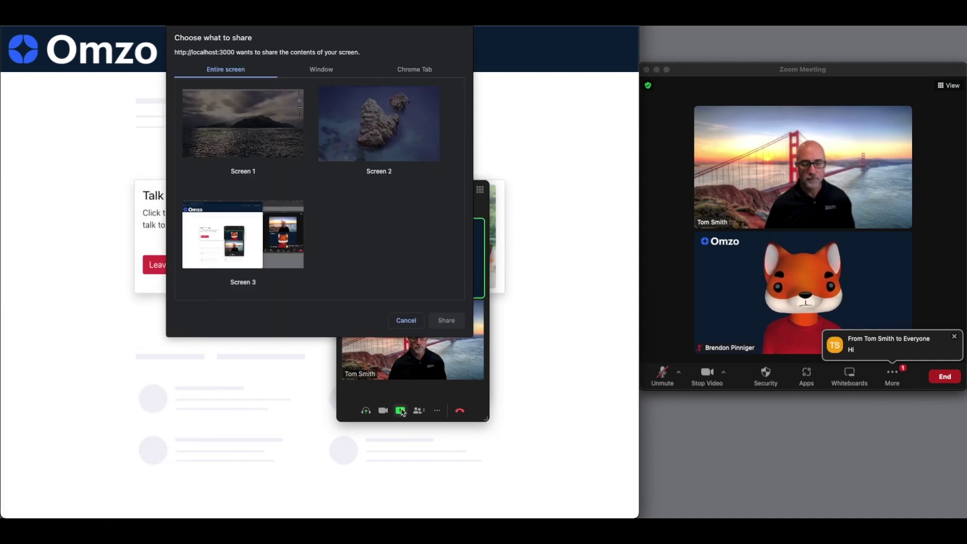
pyautogui.click(328, 71)
pyautogui.click(239, 114)
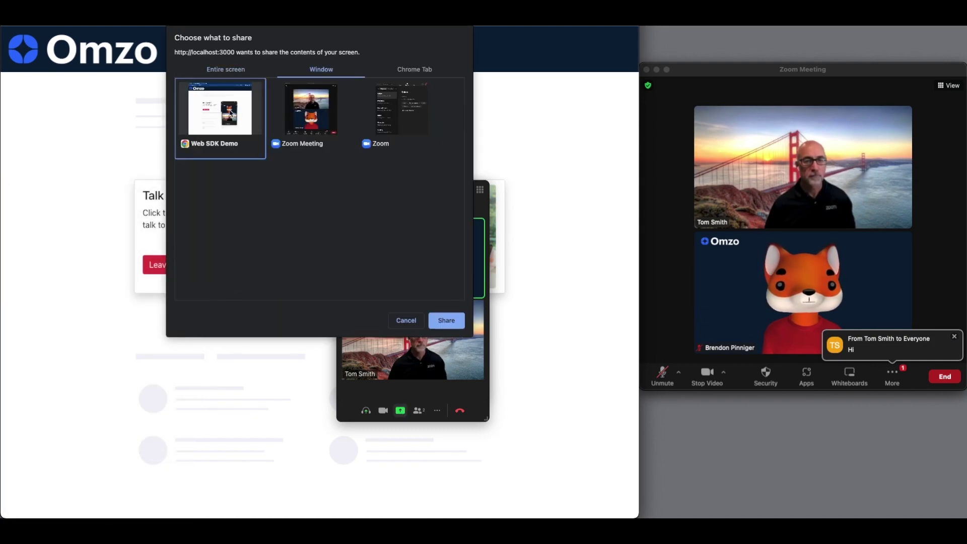
pyautogui.click(446, 321)
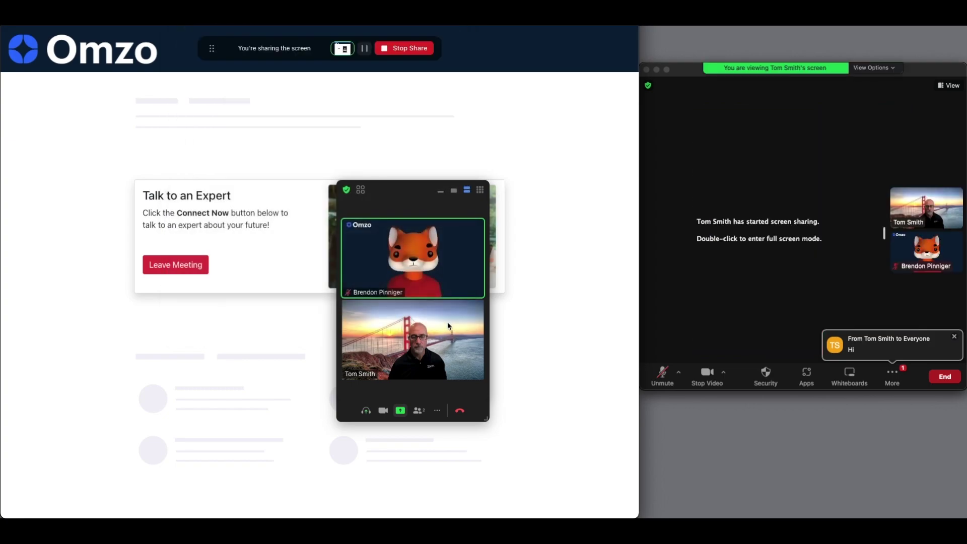
# Step: Move the floating video panel up and left, then enlarge it
pyautogui.moveTo(416, 189); pyautogui.dragTo(371, 128)
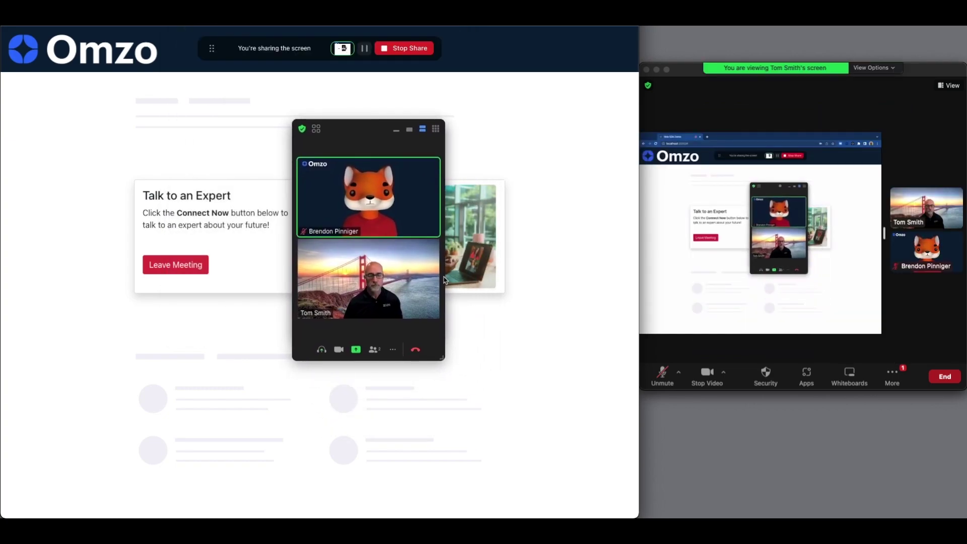
pyautogui.moveTo(442, 355); pyautogui.dragTo(540, 486)
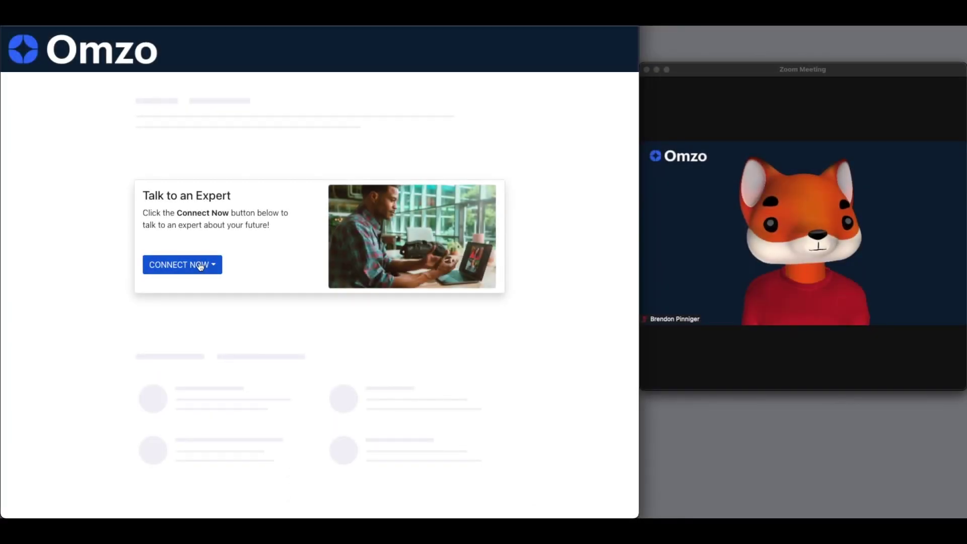
pyautogui.click(202, 266)
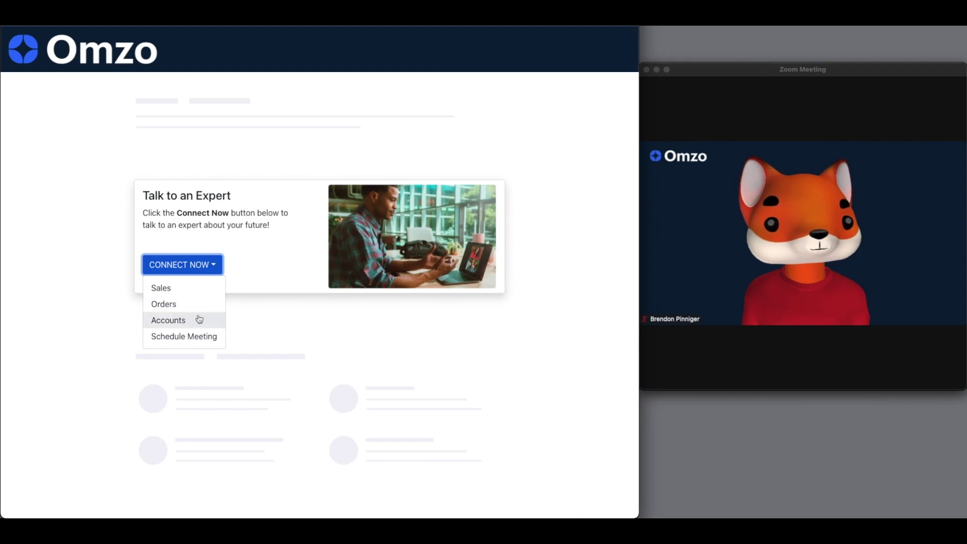
# Step: Start a Schedule Meeting request dated 27 May at 3:00 PM
pyautogui.click(196, 337)
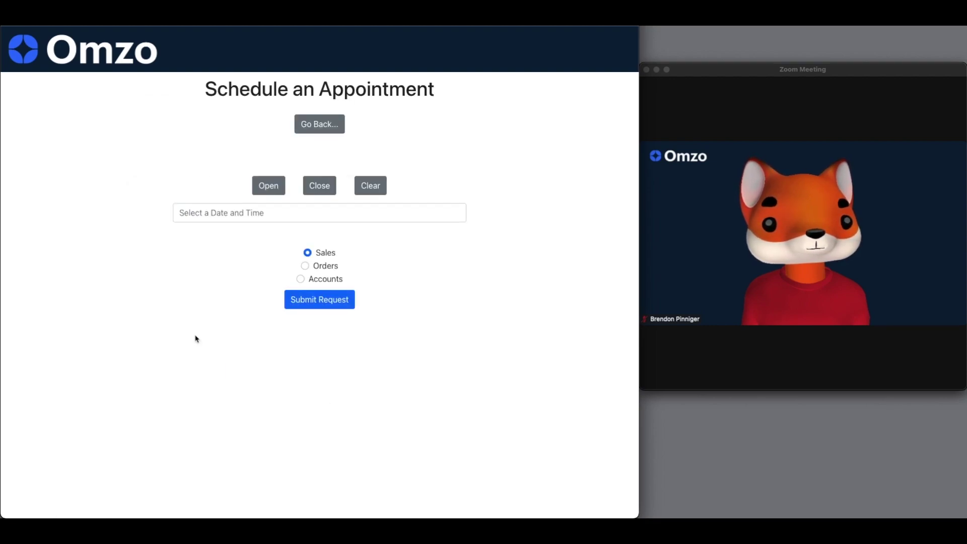
pyautogui.click(276, 212)
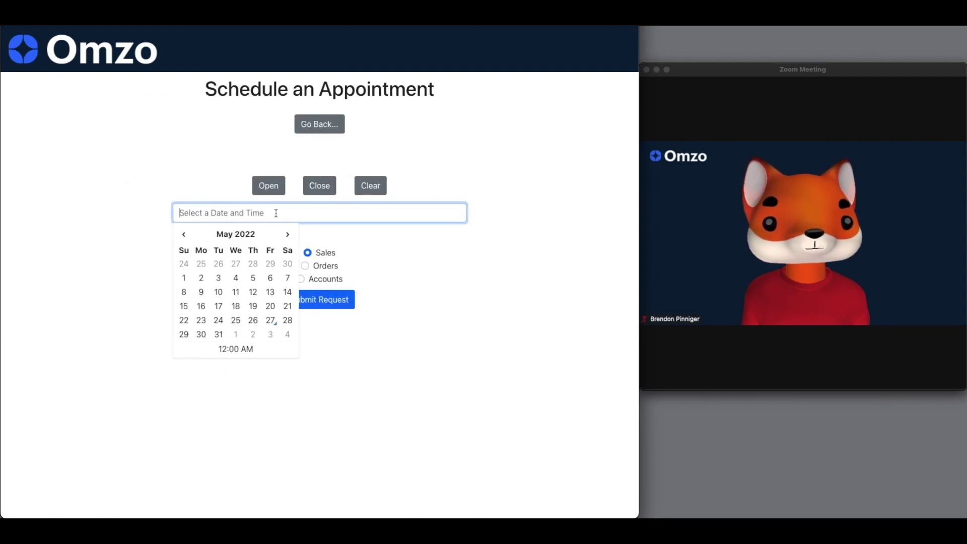
pyautogui.click(237, 348)
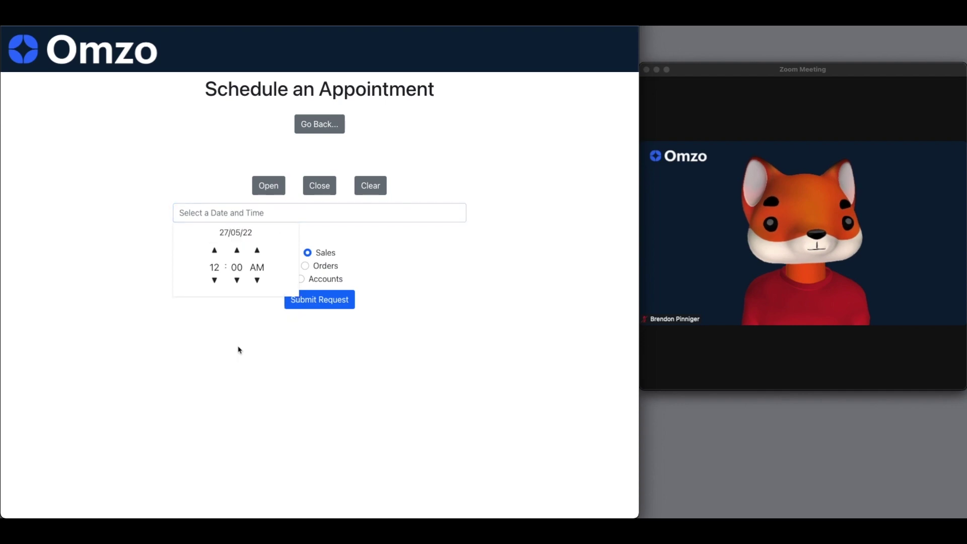
pyautogui.click(215, 250)
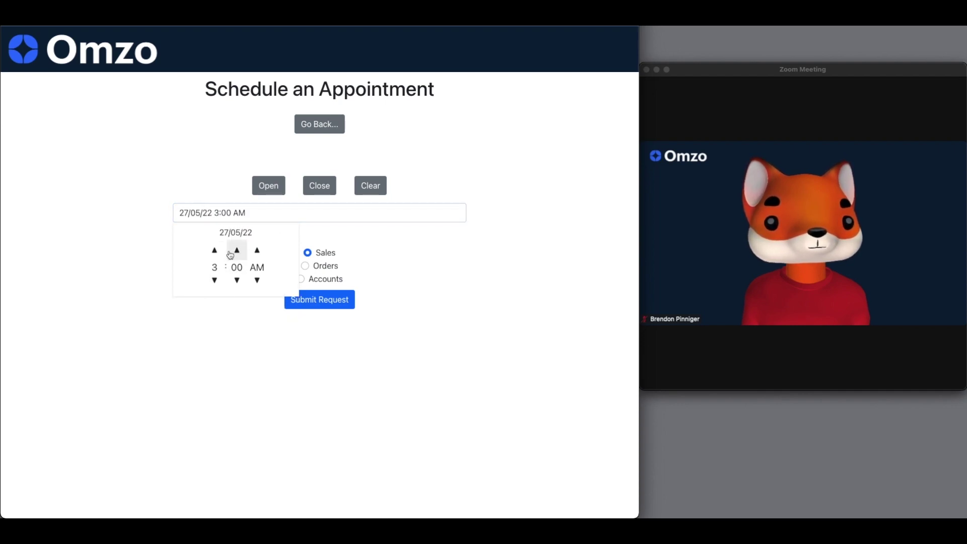
pyautogui.click(316, 187)
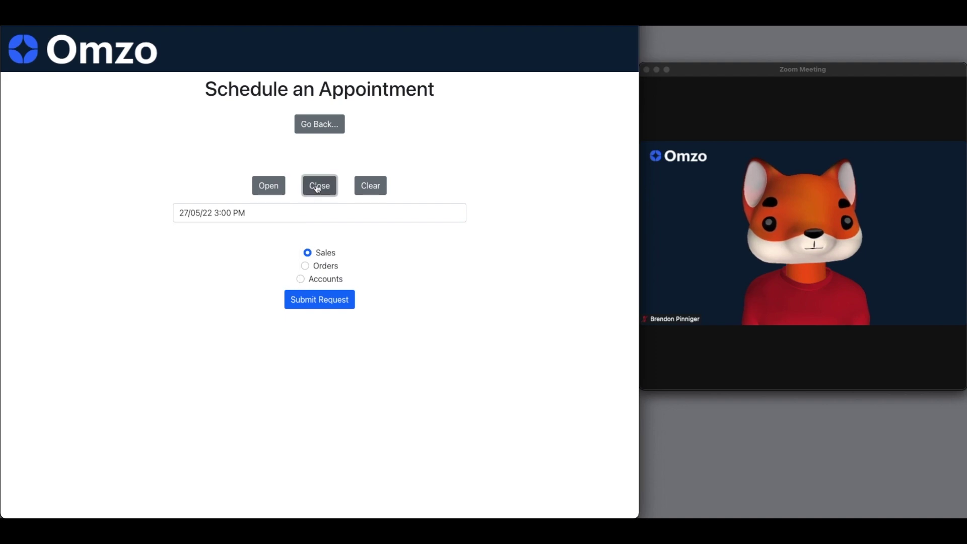
# Step: Choose Orders as the topic, submit the request, and join the booked meeting
pyautogui.click(306, 266)
pyautogui.click(332, 300)
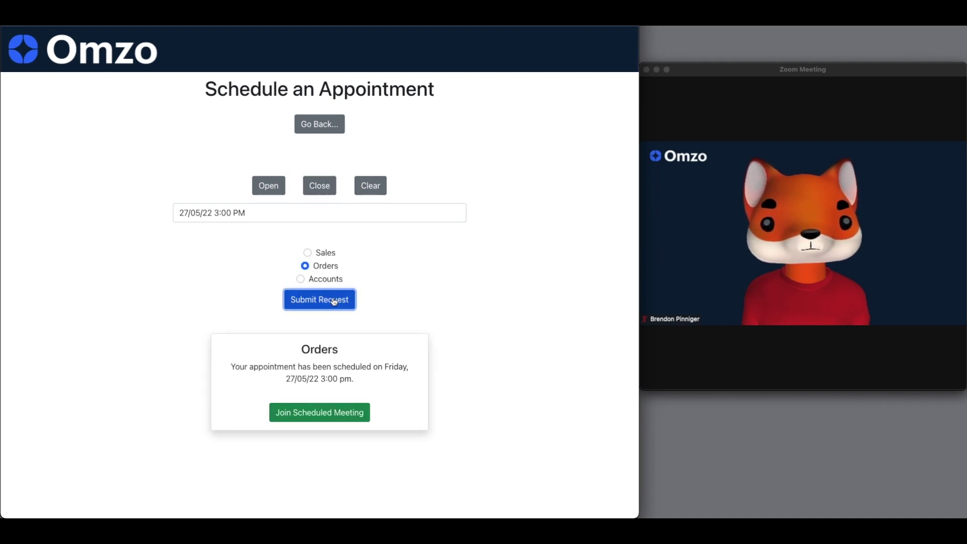
pyautogui.click(348, 416)
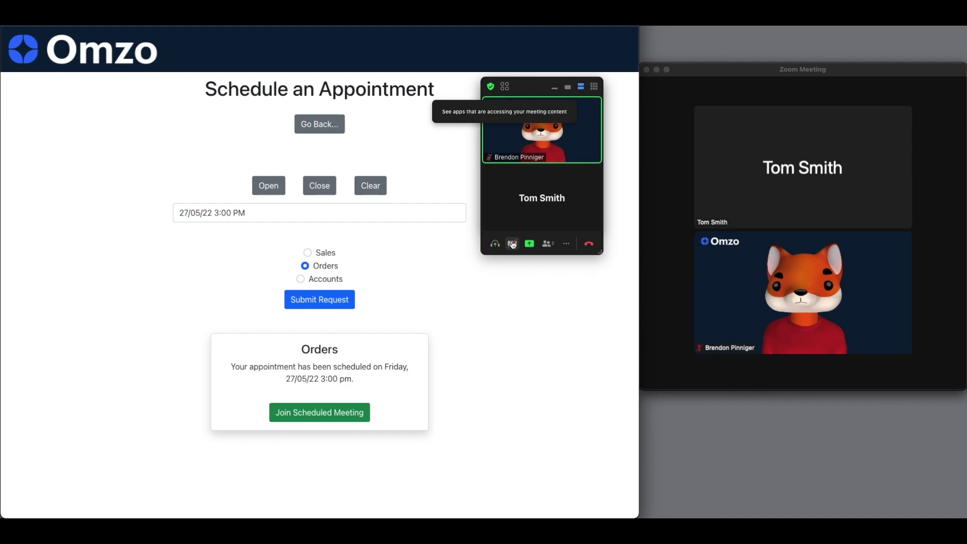
pyautogui.click(512, 244)
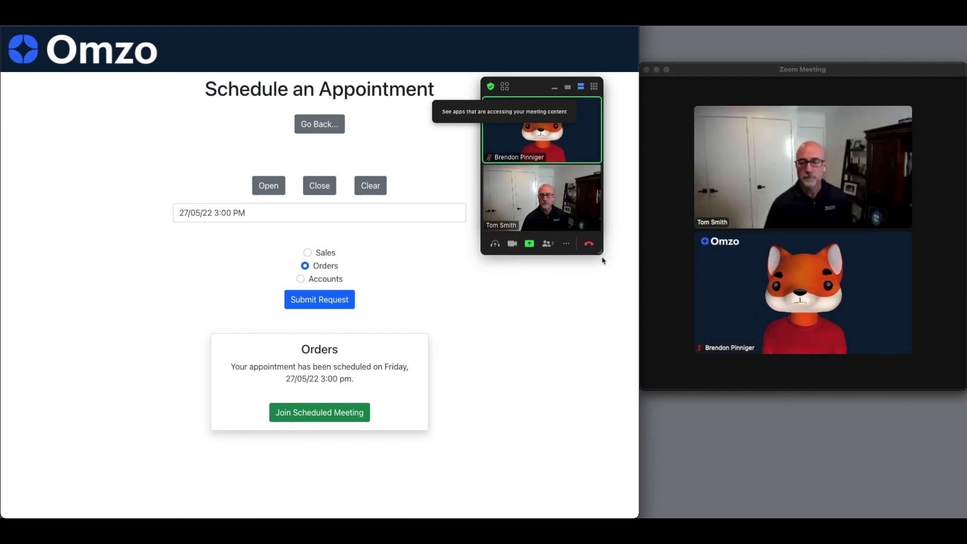
pyautogui.moveTo(600, 250); pyautogui.dragTo(612, 280)
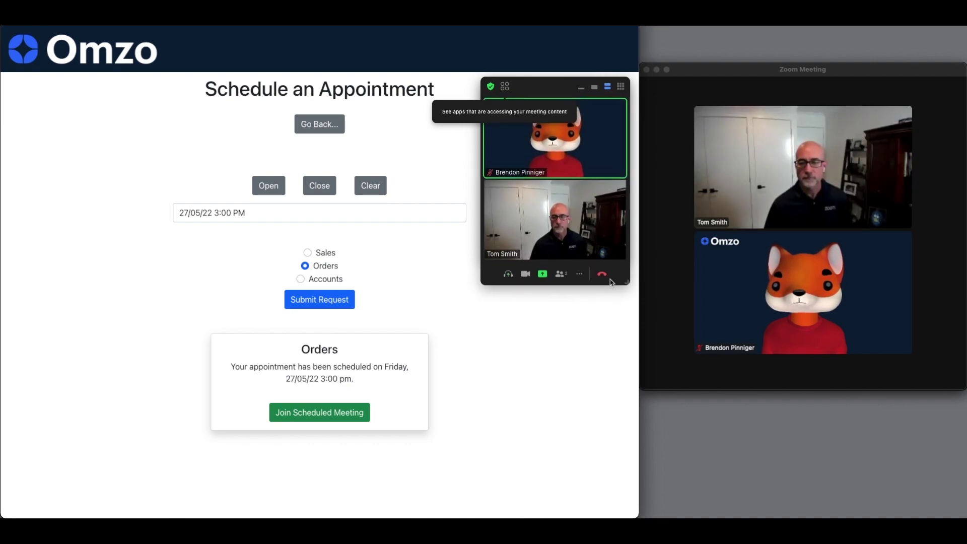
pyautogui.moveTo(553, 82); pyautogui.dragTo(545, 183)
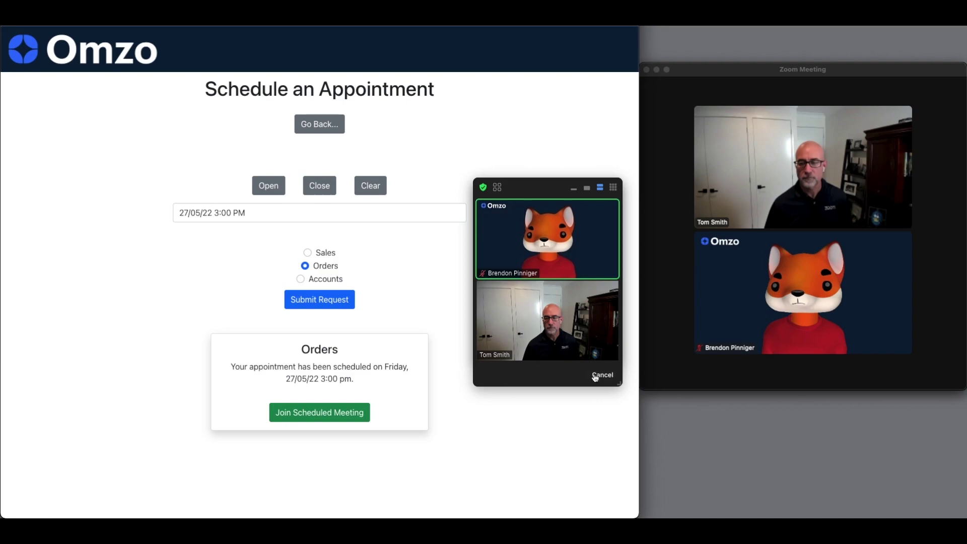
pyautogui.click(595, 376)
pyautogui.click(575, 348)
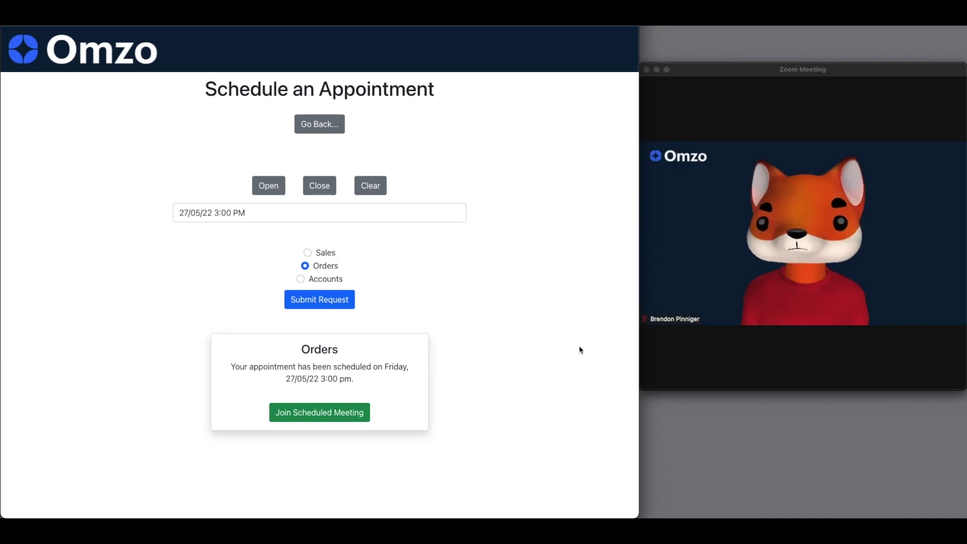